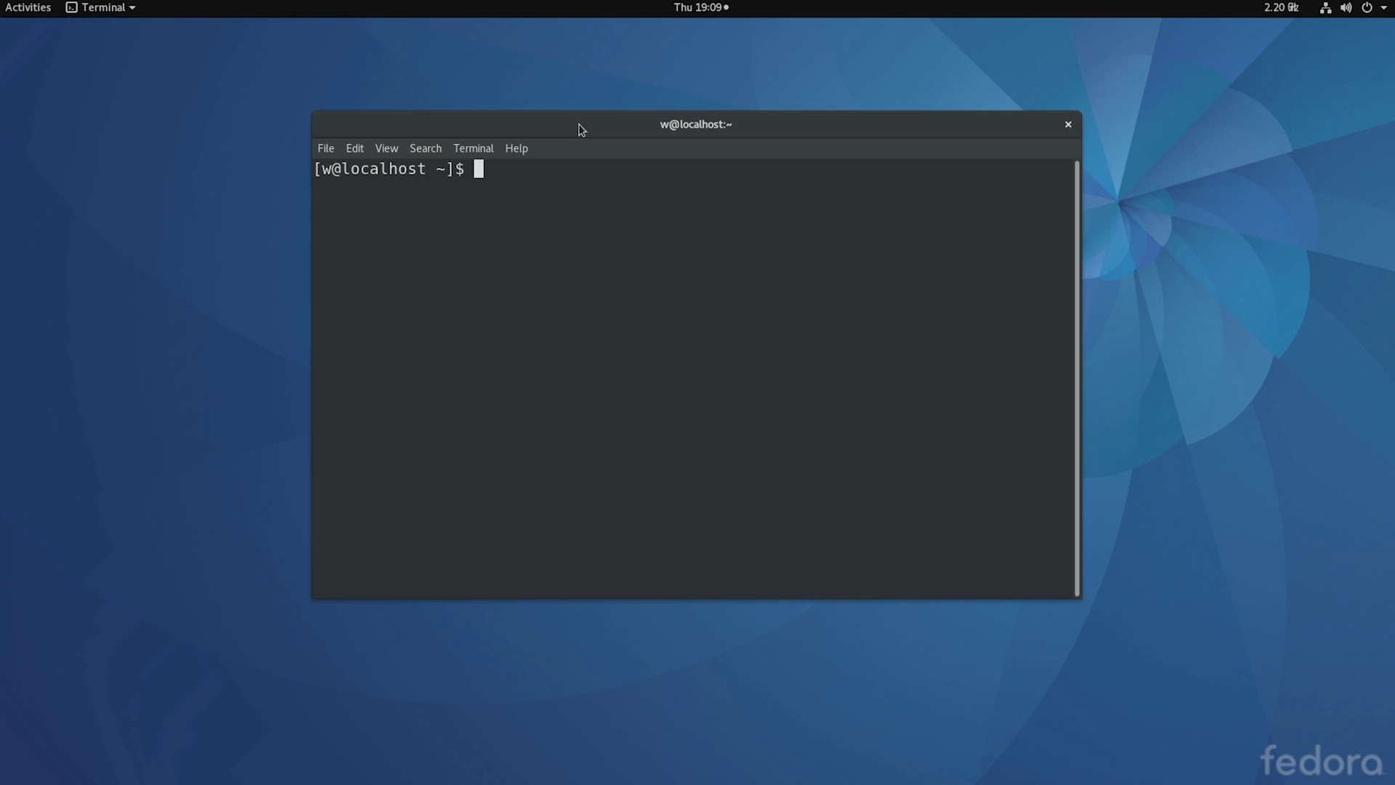
Step: Maximize the terminal, search the kernel log with dmesg |grep ECC, and select part of the IOMMU group listing
double_click(583, 131)
text(d)
text(mesg |grep ECC)
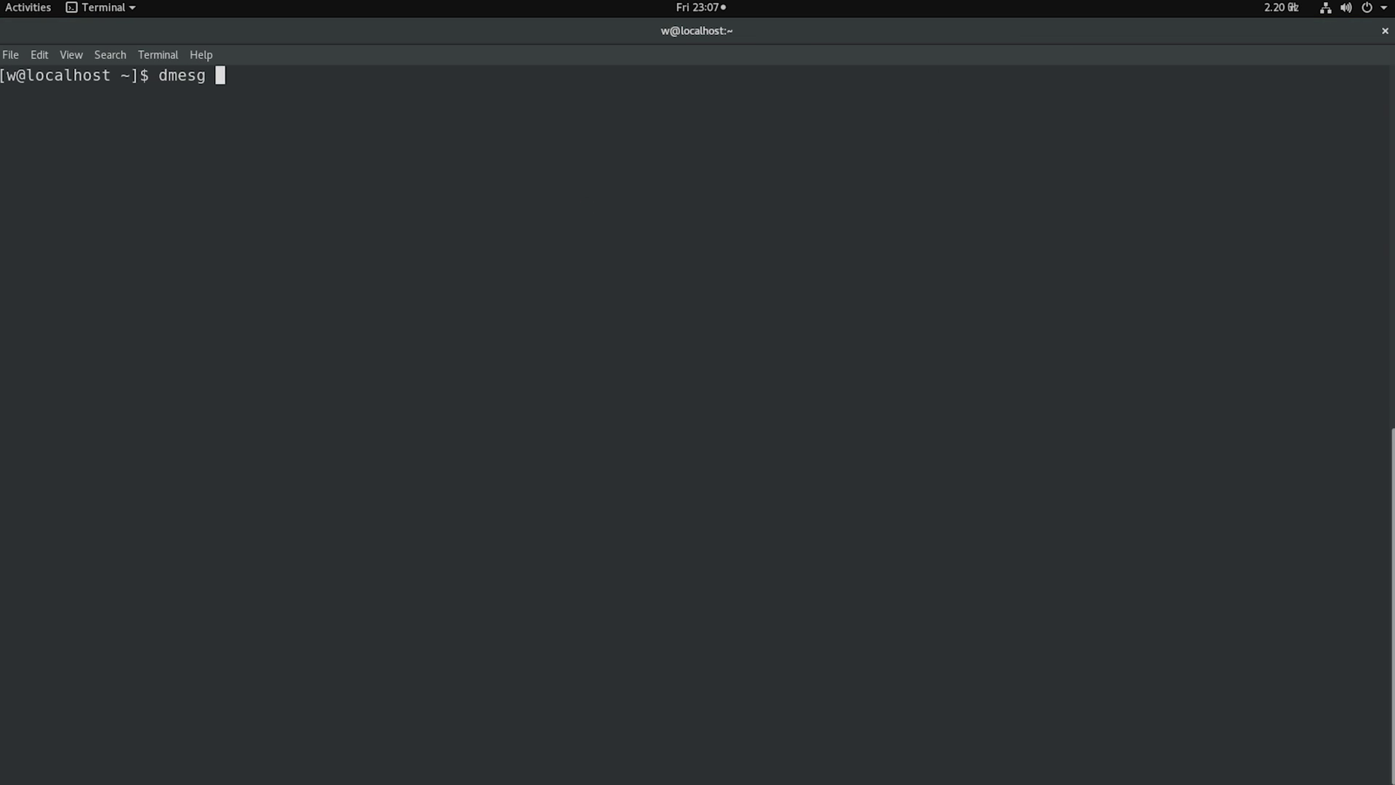
key(Return)
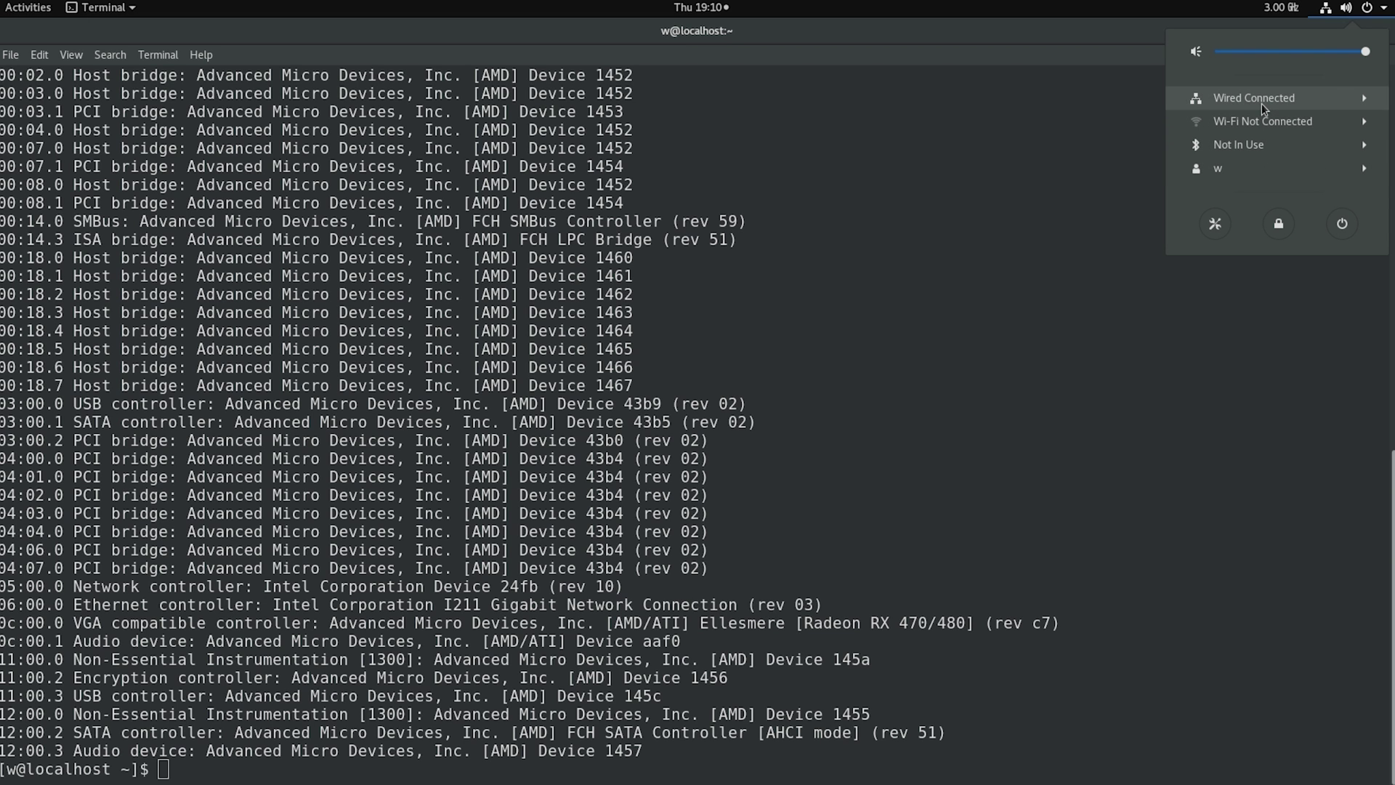
drag(614, 420, 566, 238)
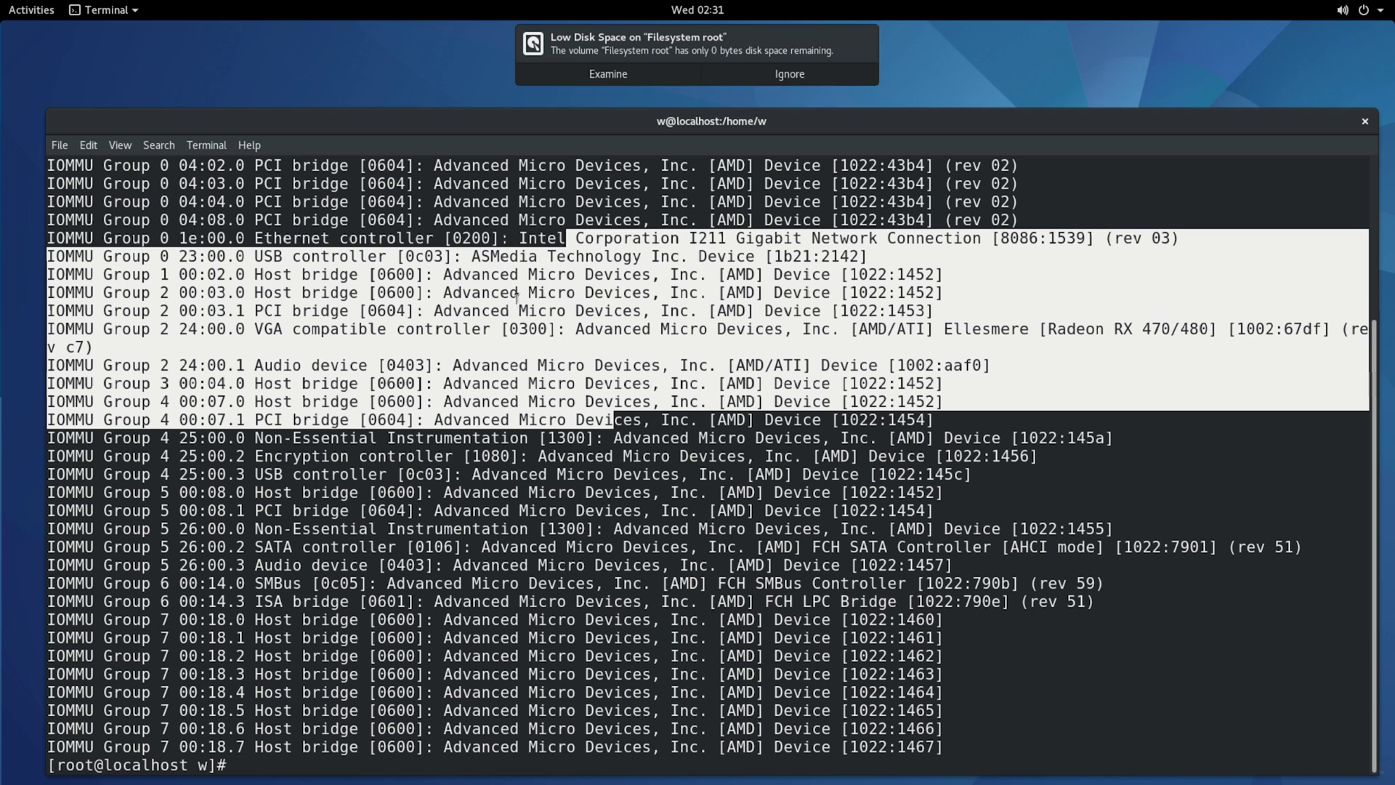
click(411, 7)
Step: Scroll up through the IOMMU groups and mark the Group 2 audio device line
click(390, 253)
scroll(384, 328, up, 2)
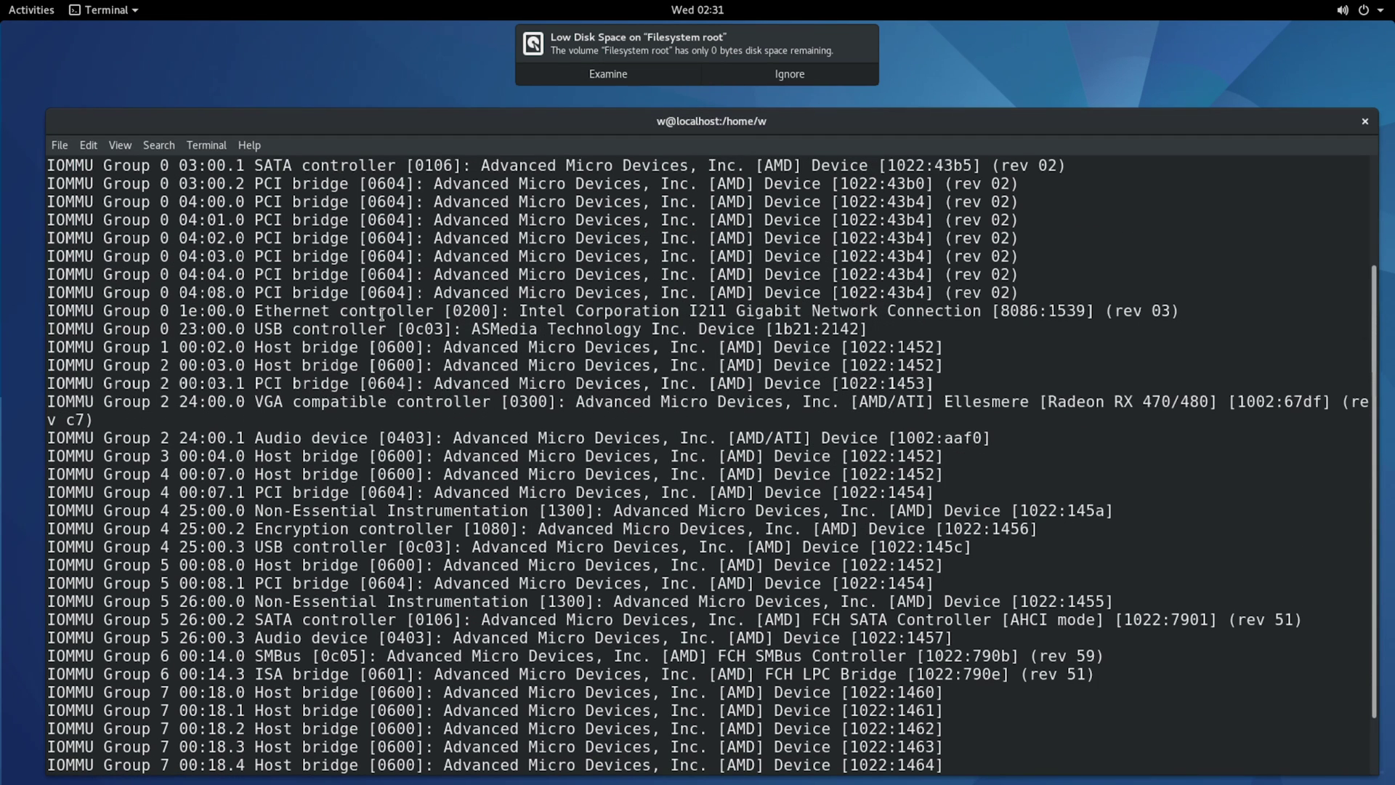
scroll(382, 314, up, 2)
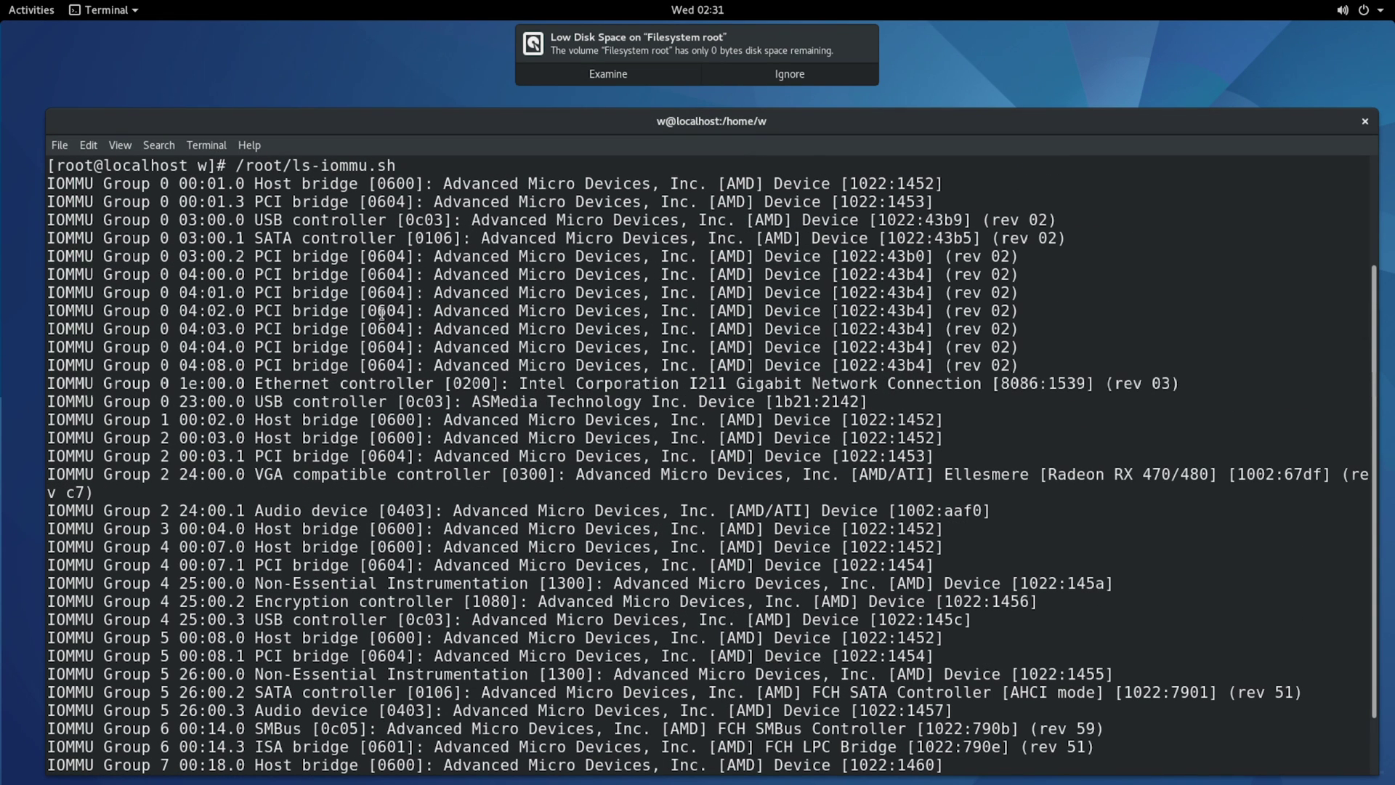
triple_click(478, 512)
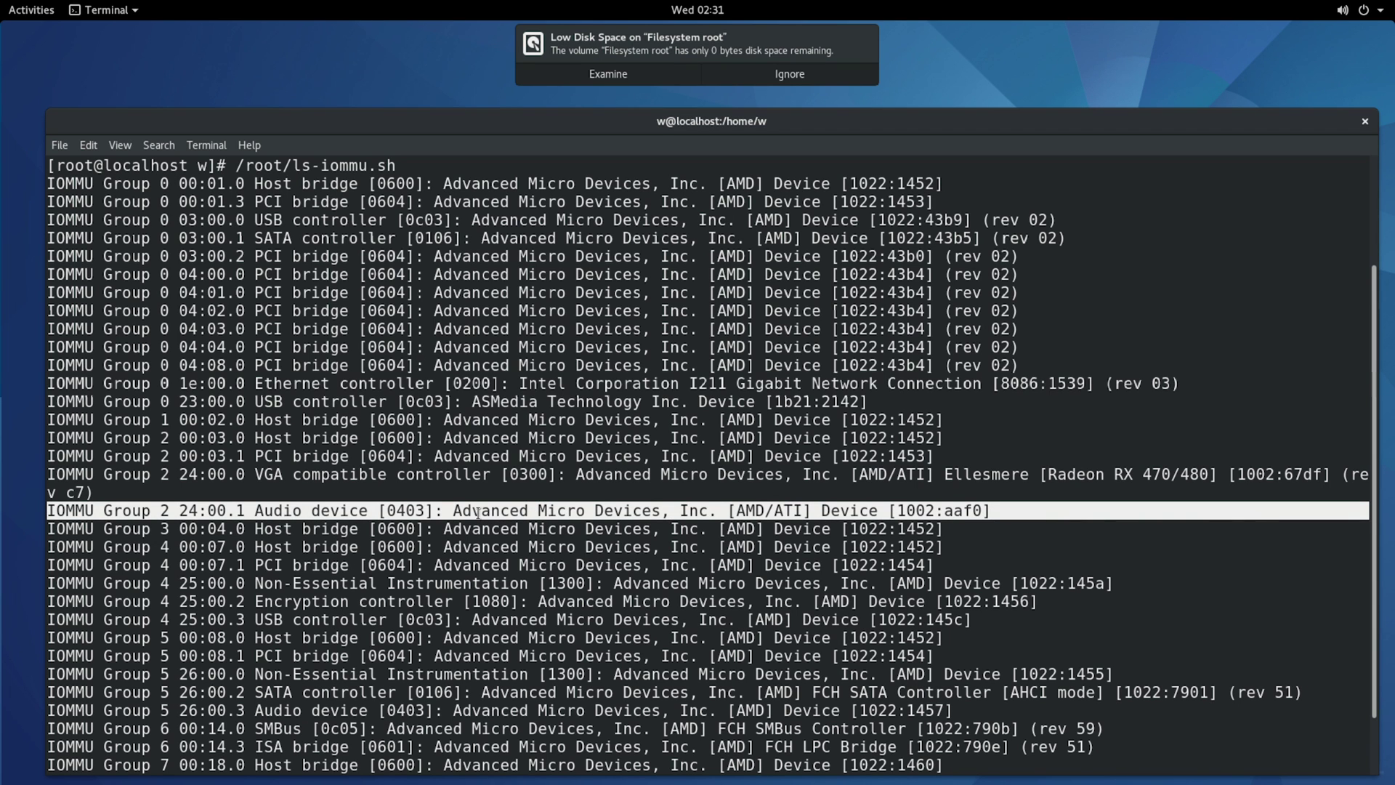
Step: Run lspci and mark the 00:00.2 IOMMU device line in its output
text(lspci)
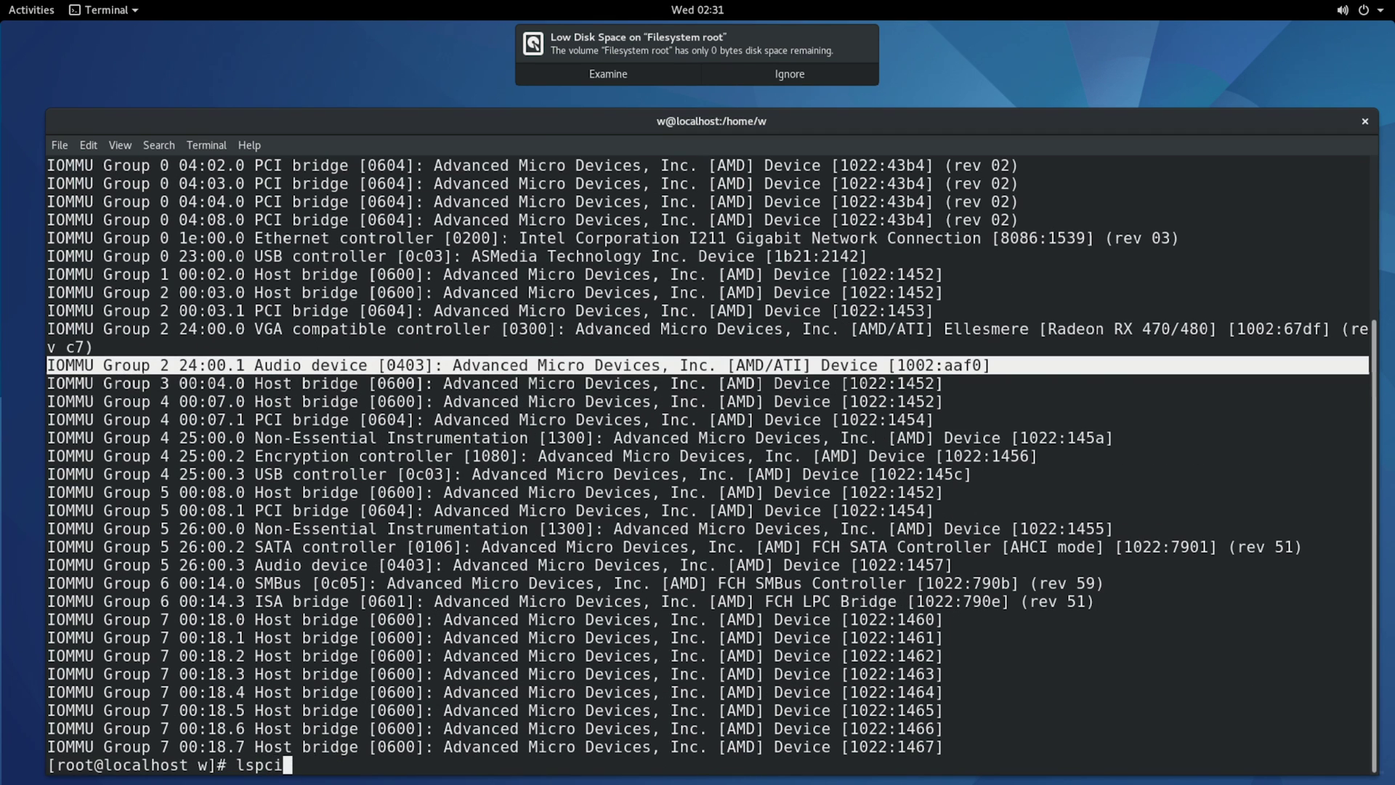
key(Return)
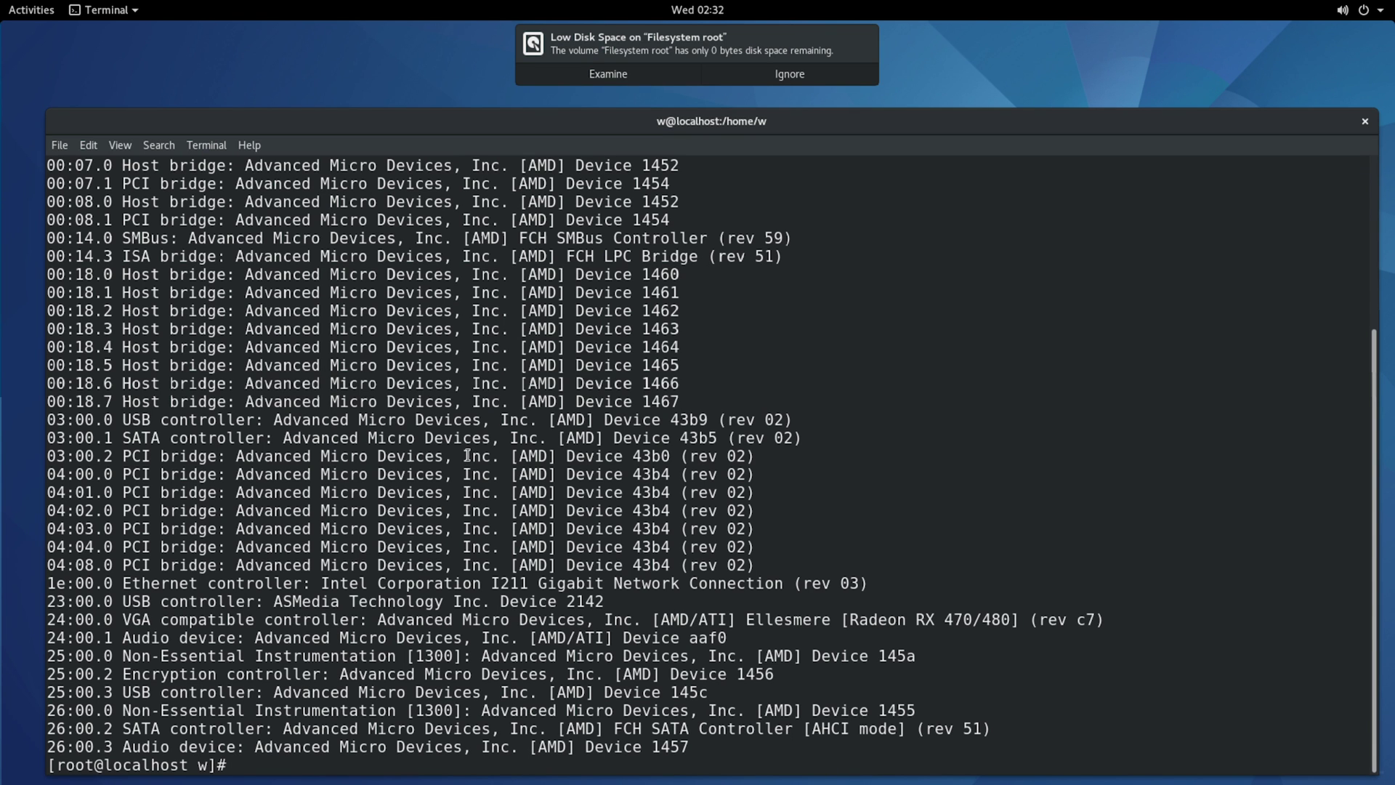
scroll(473, 456, up, 3)
scroll(475, 456, up, 2)
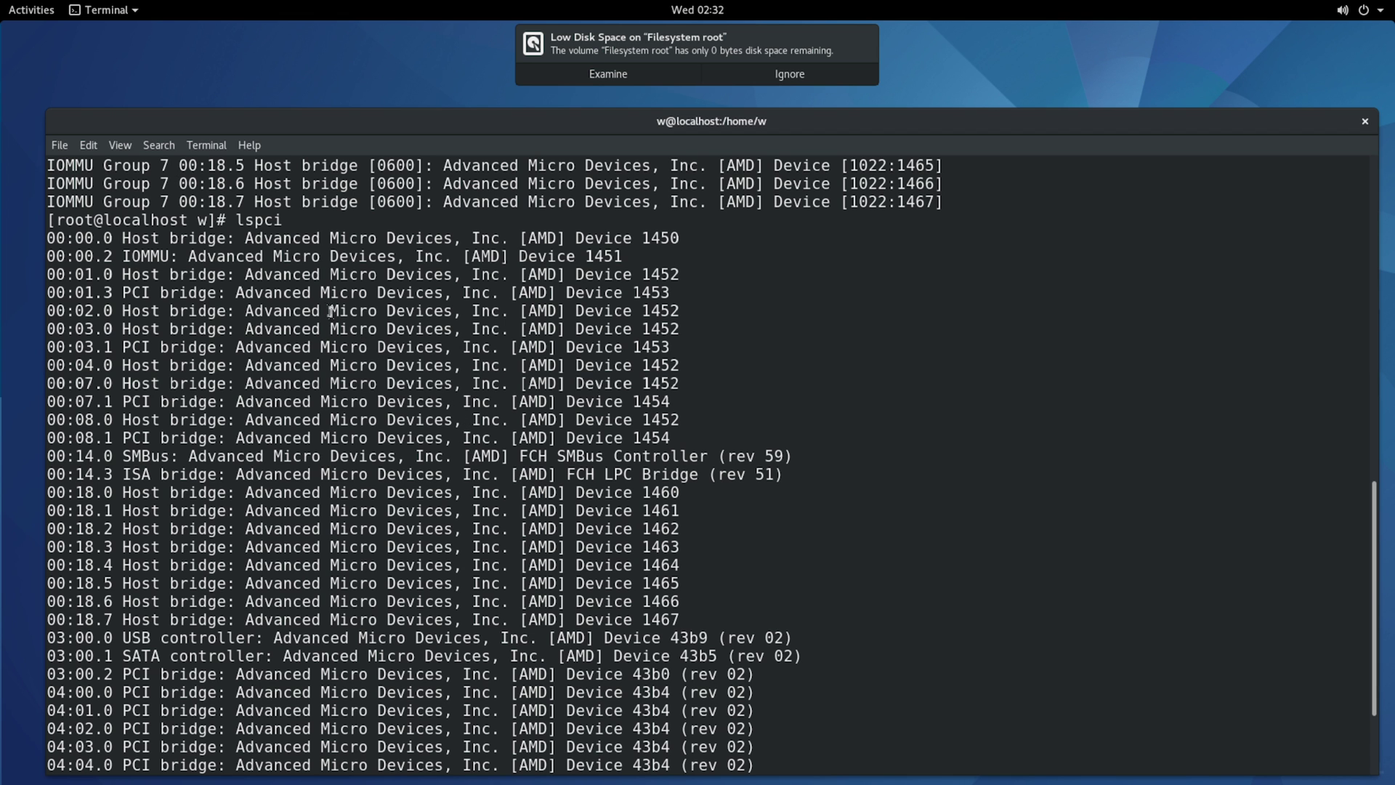
triple_click(328, 256)
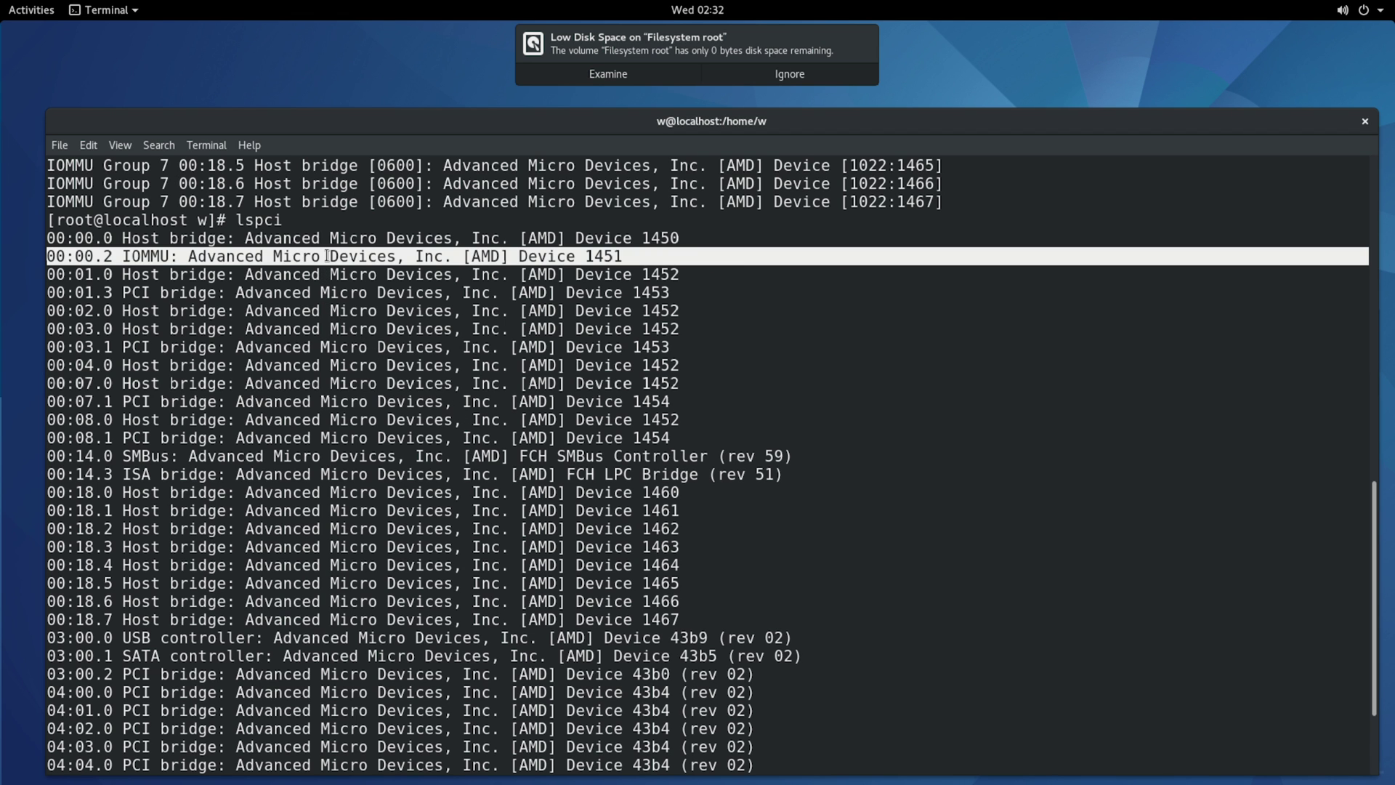
scroll(377, 342, down, 4)
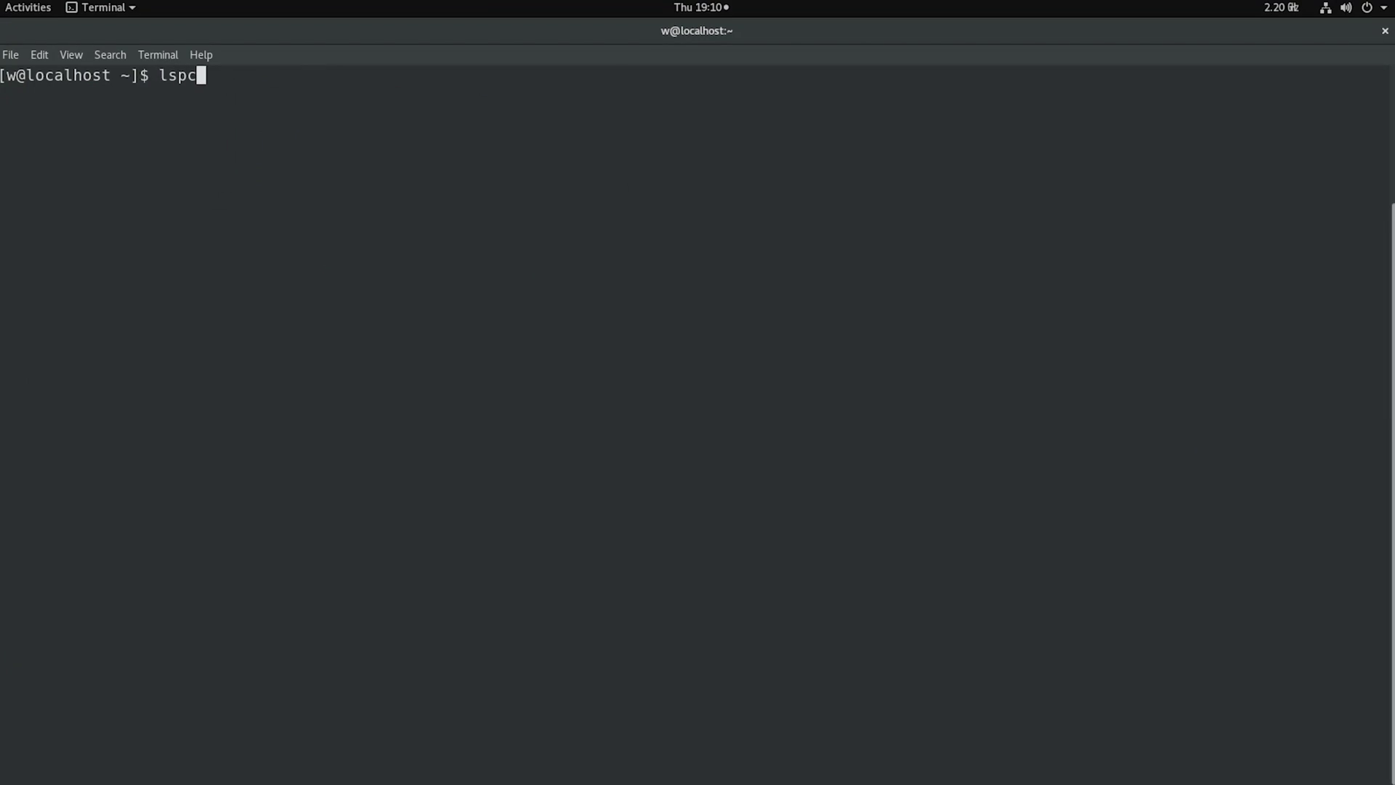
Step: Run lspci again and scroll up through the full PCI device list
text(i)
key(Return)
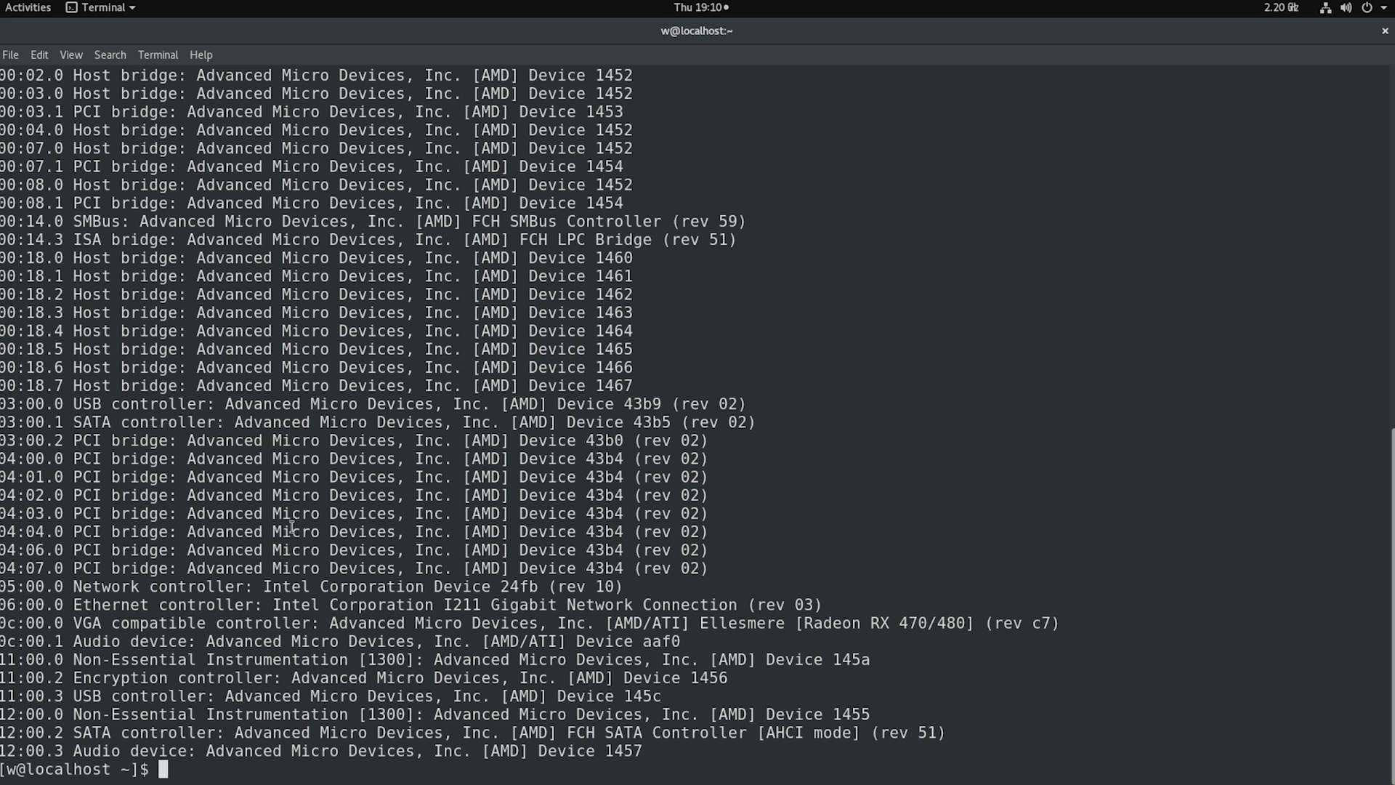
scroll(292, 512, up, 4)
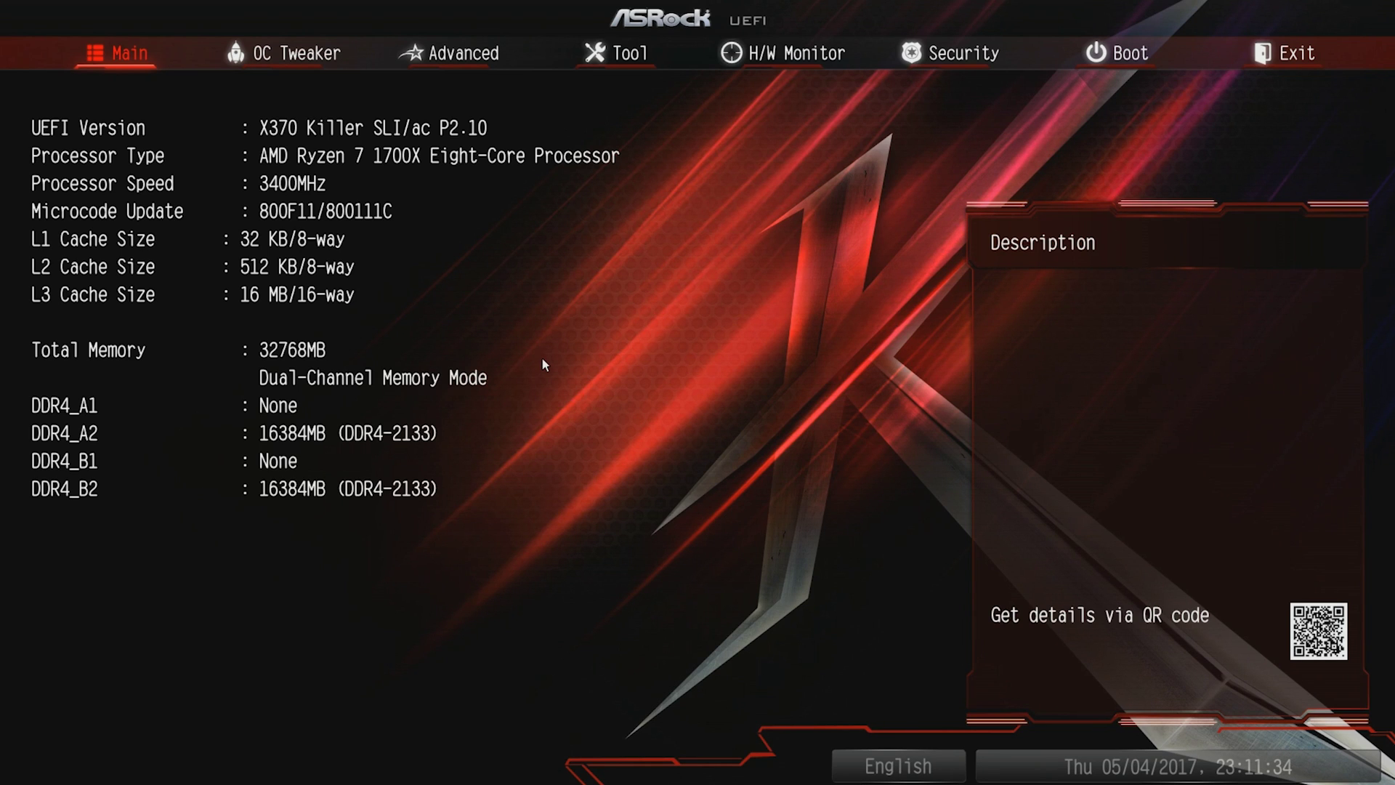
Step: Browse OC Tweaker, then the Advanced page's UMC, NVDIMM, NBIO and CPU Configuration settings
key(Right)
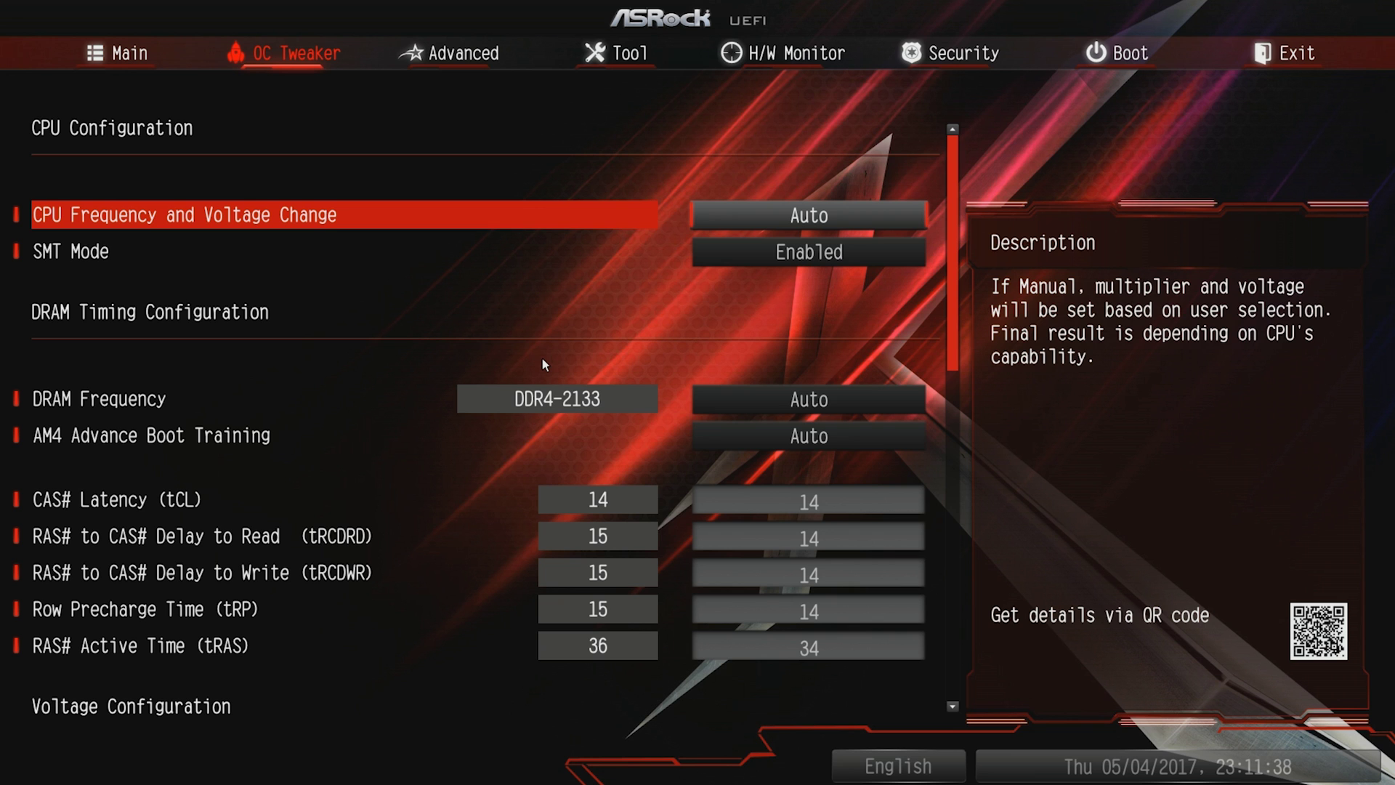
key(Left)
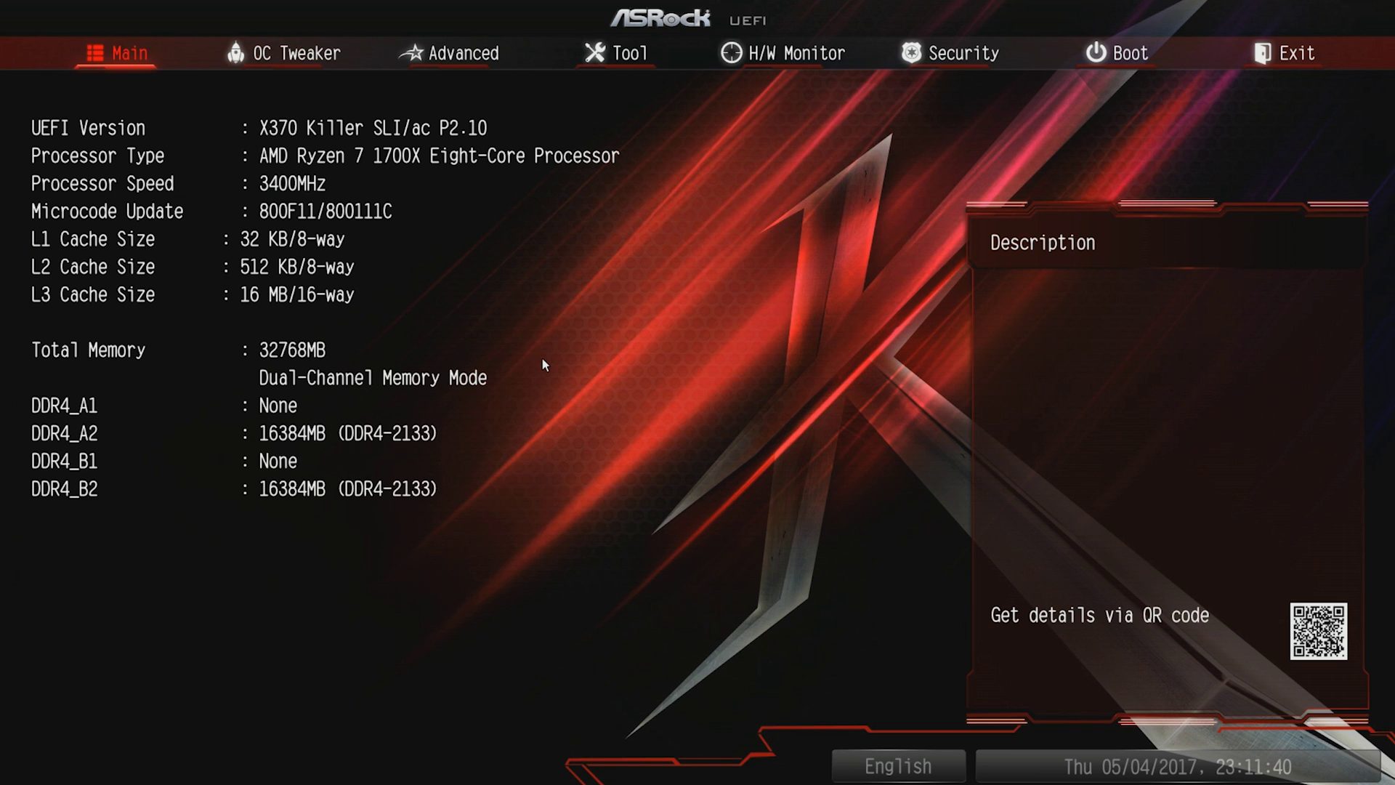
key(Right)
key(Right)
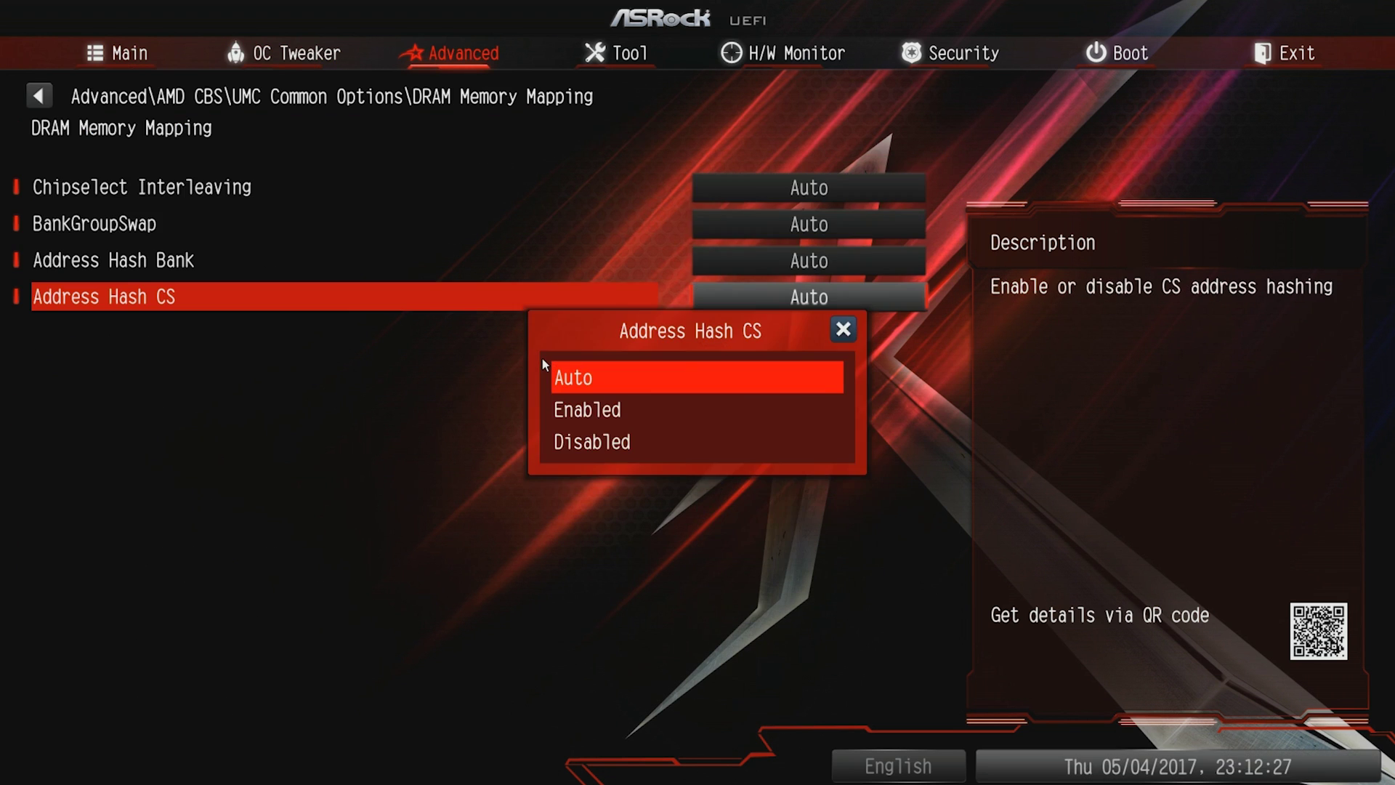
key(Escape)
key(Escape)
key(Down)
key(Return)
key(Escape)
key(Escape)
key(Down)
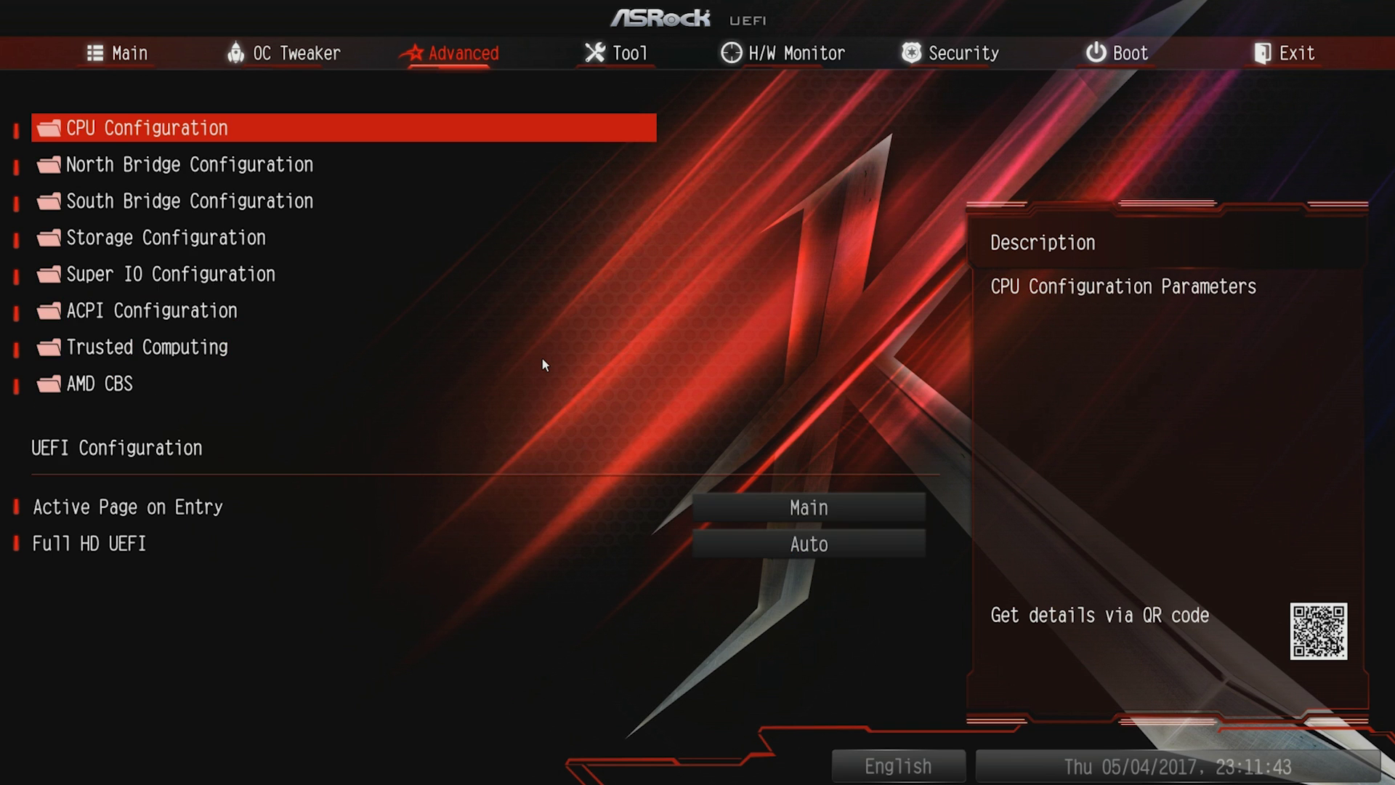
key(Return)
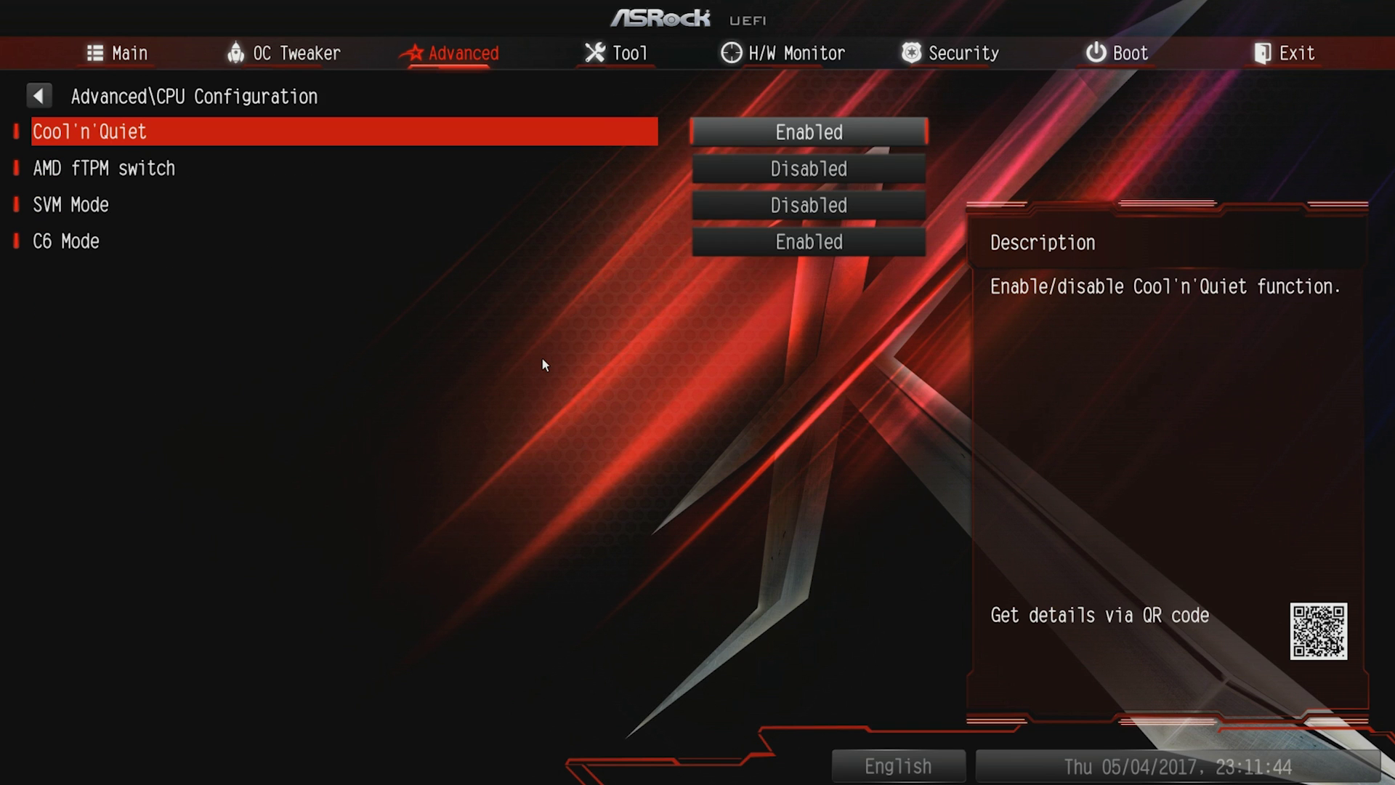
key(Escape)
Step: Set SR-IOV Support to Enabled under North Bridge Configuration
key(Down)
key(Return)
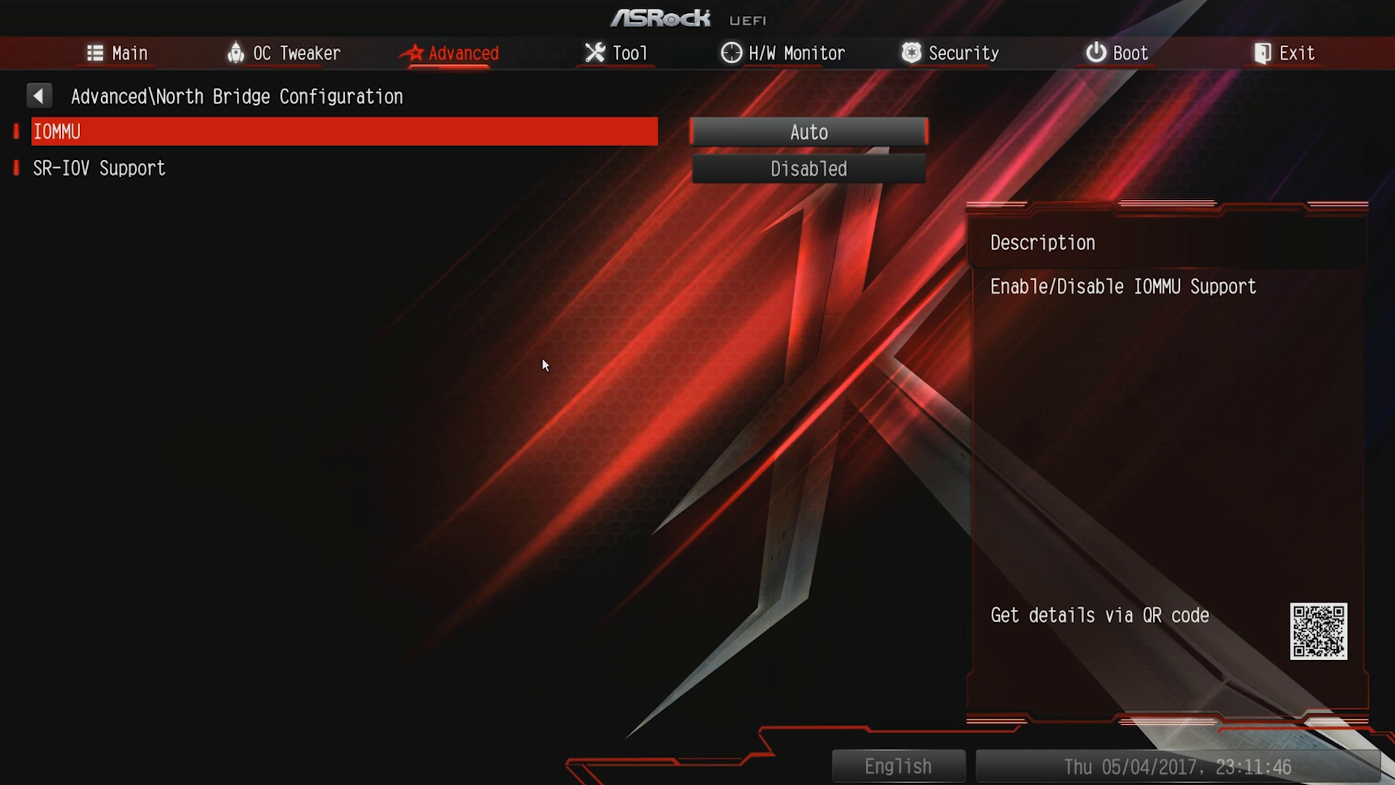
key(Down)
key(Return)
key(Down)
key(Return)
key(Escape)
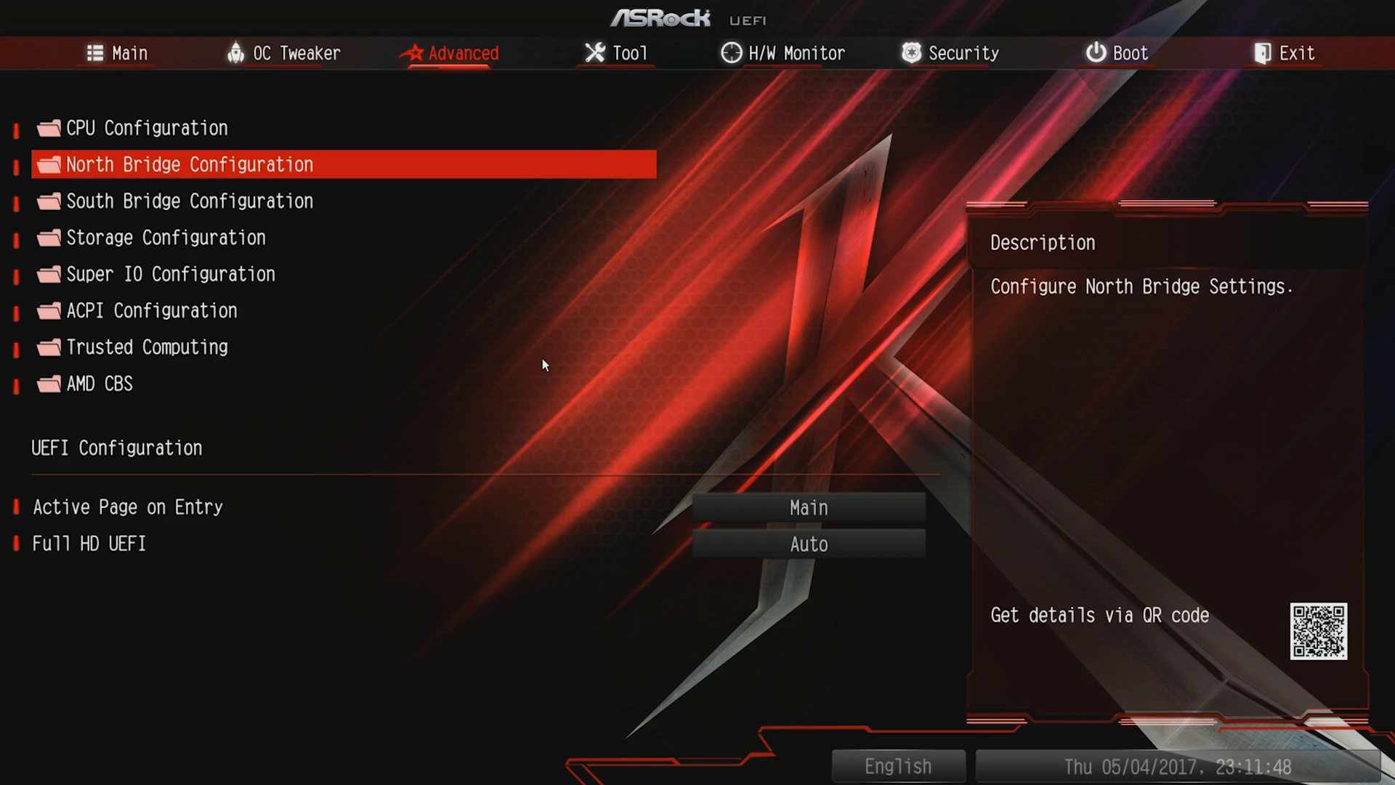
Step: Browse the South Bridge, Storage and CPU Configuration pages of the Advanced menu
key(Down)
key(Return)
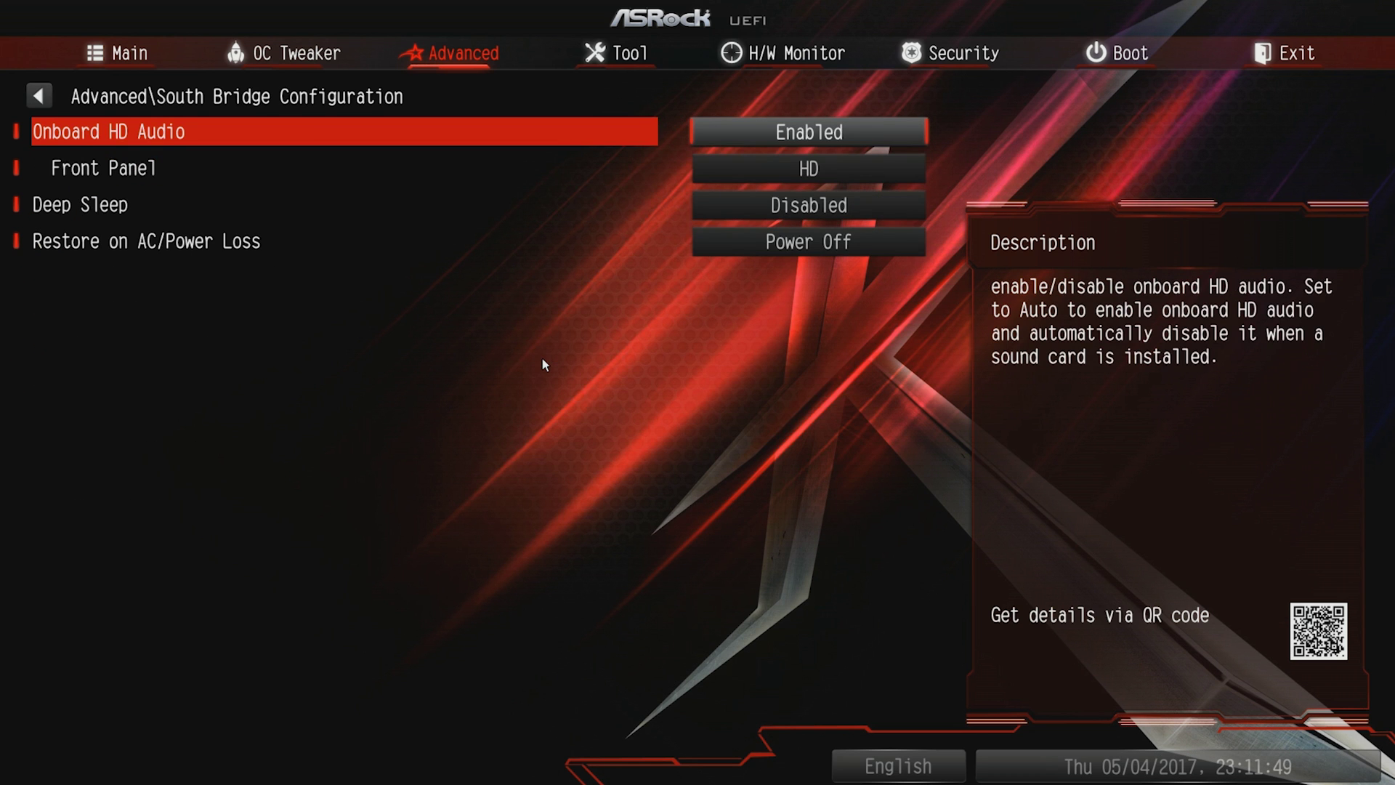
key(Down)
key(Down)
key(Down)
key(Escape)
key(Down)
key(Return)
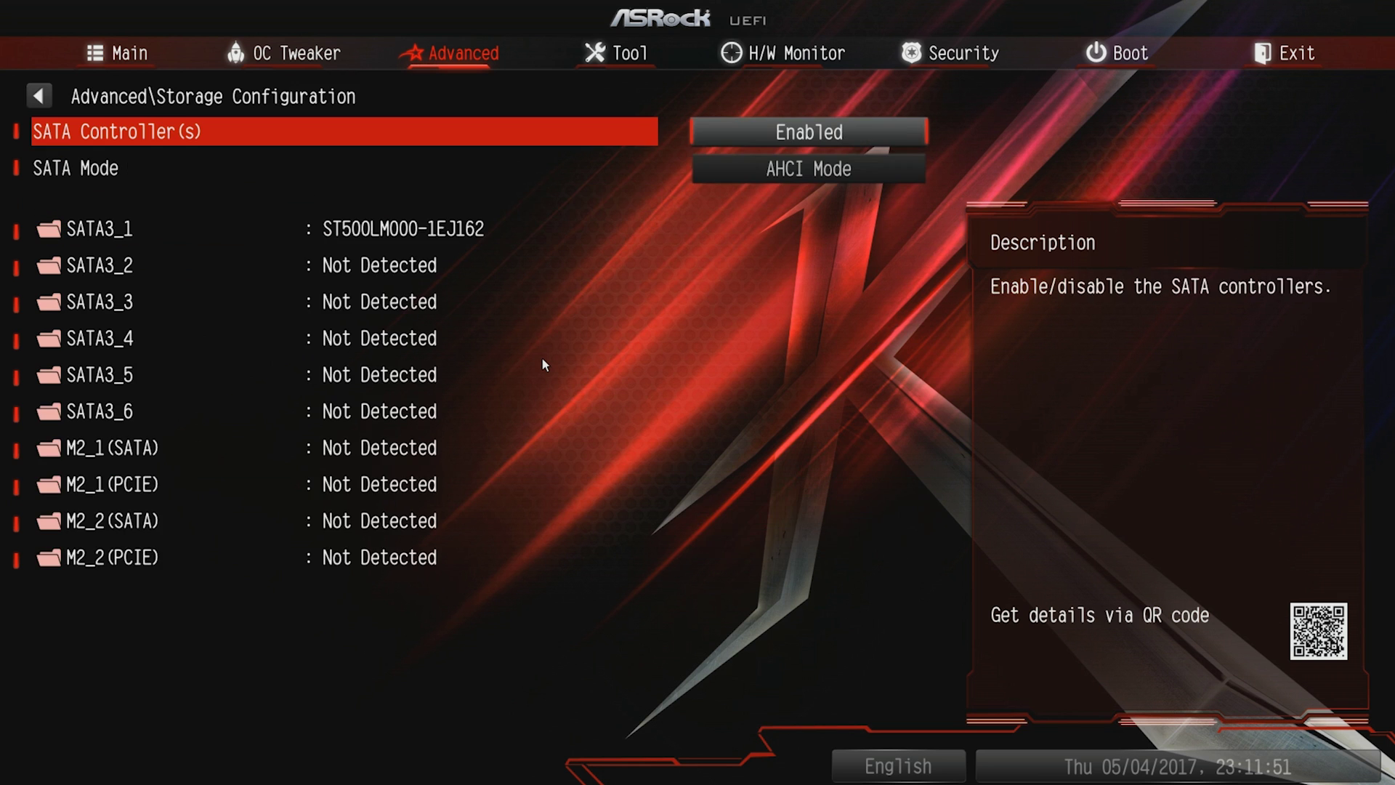
key(Escape)
key(Up)
key(Up)
key(Up)
key(Return)
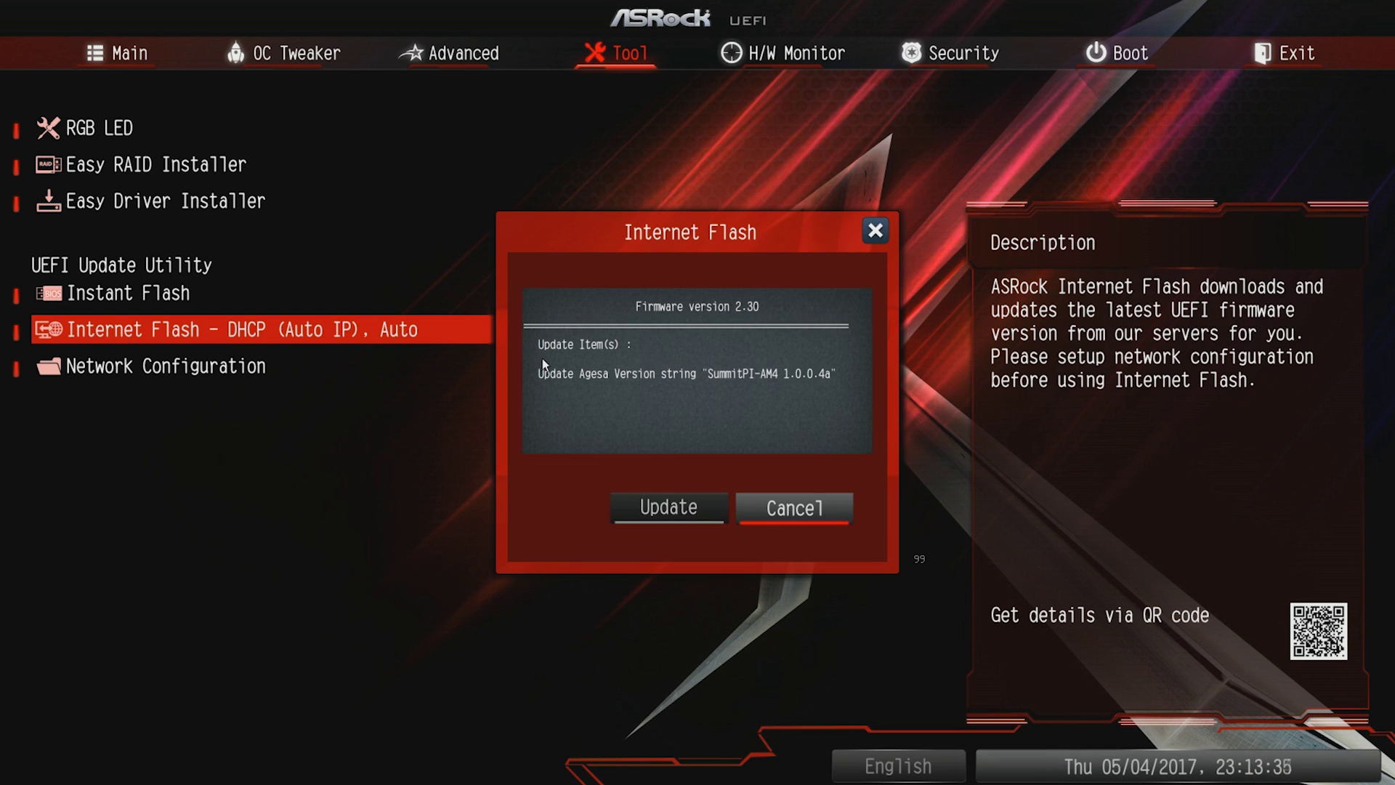
Step: Choose Update in Internet Flash to start downloading firmware 2.30
key(Left)
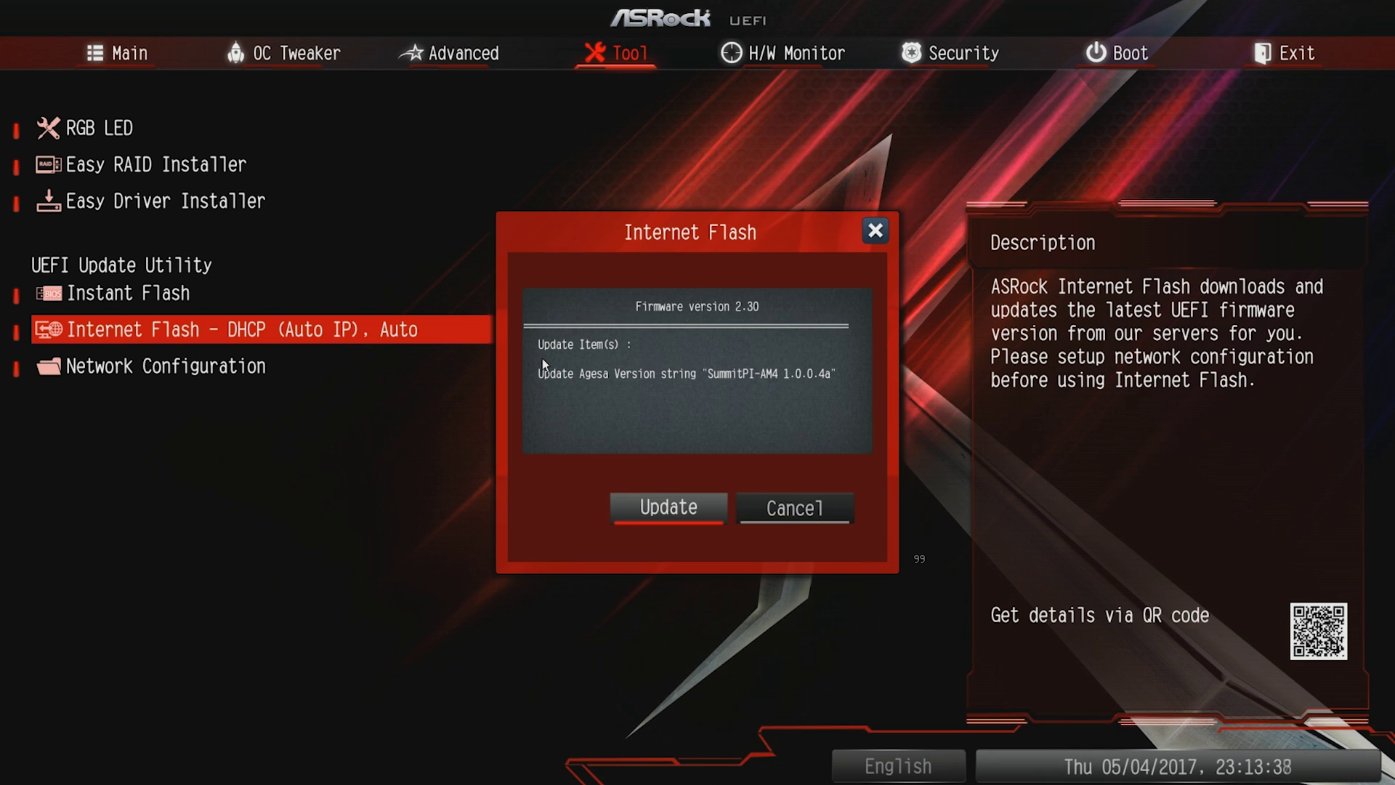
key(Return)
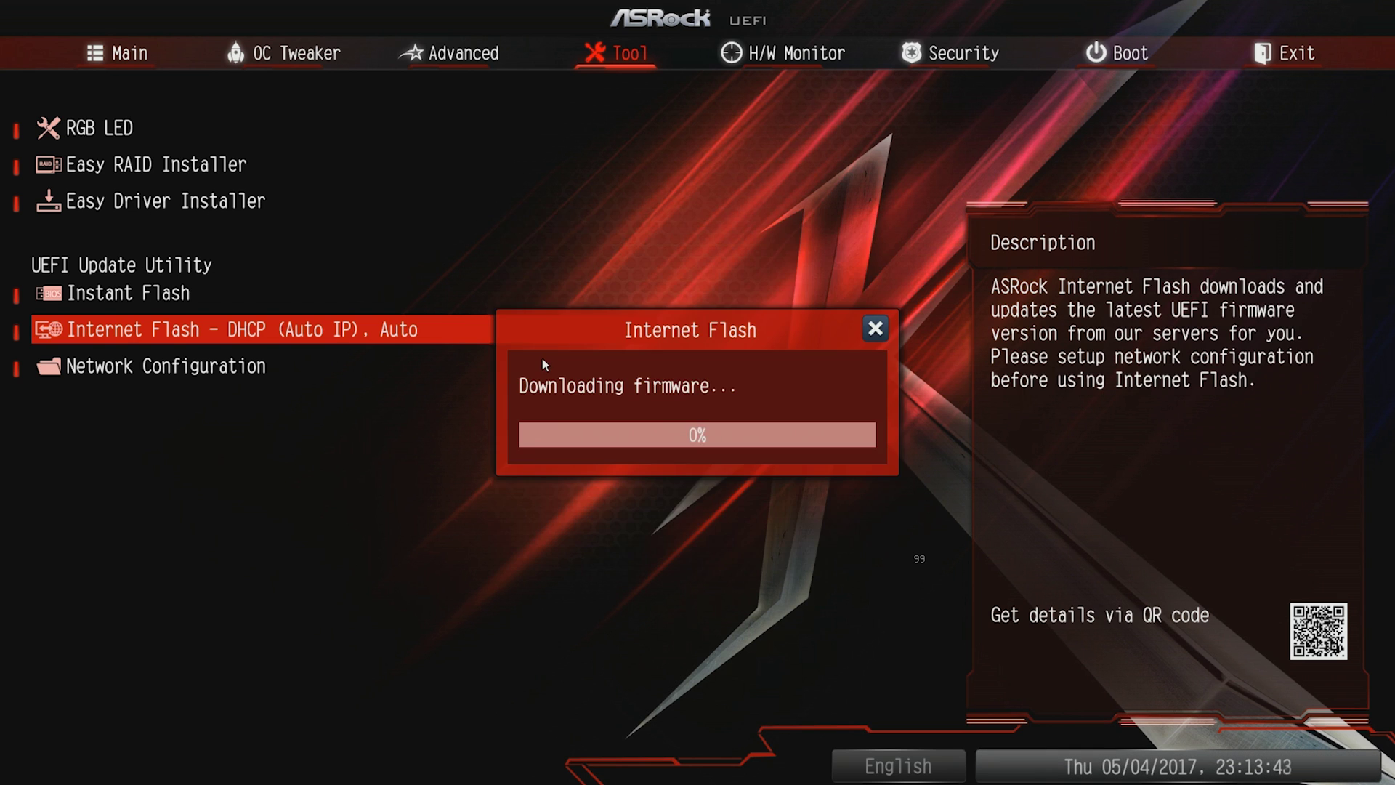